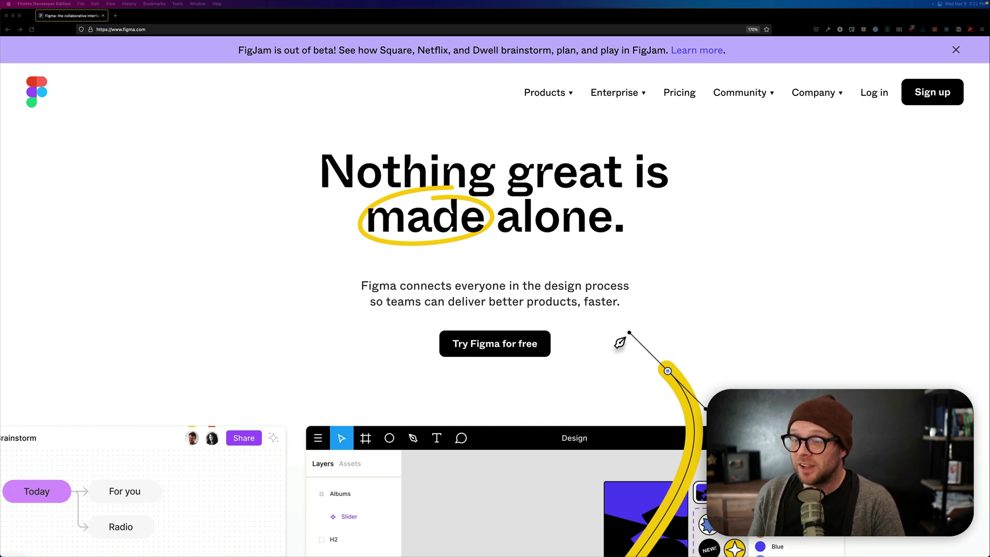
- Focus Firefox and scroll the figma.com homepage down to the 'Try Figma for free' editor preview
left_click(211, 334)
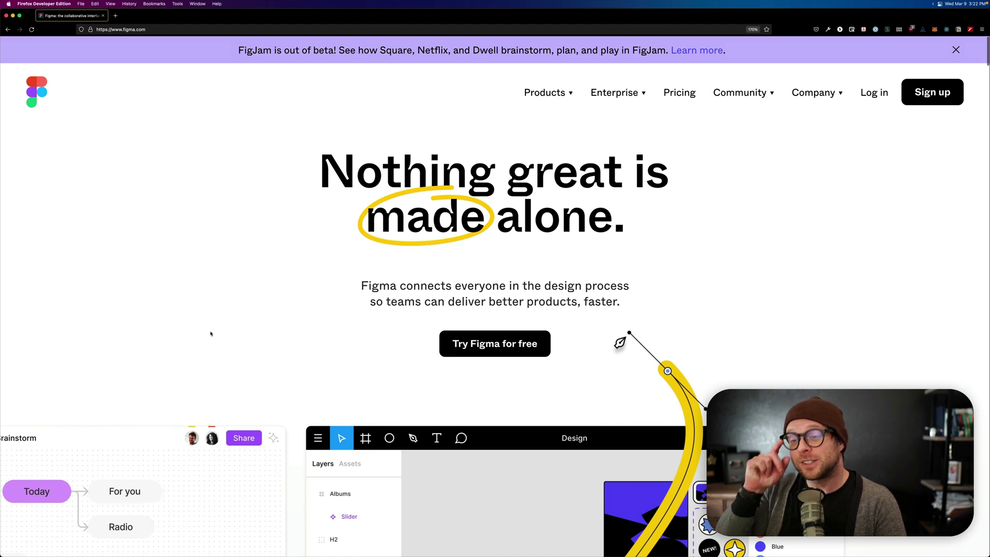
scroll(211, 334, "down", 5)
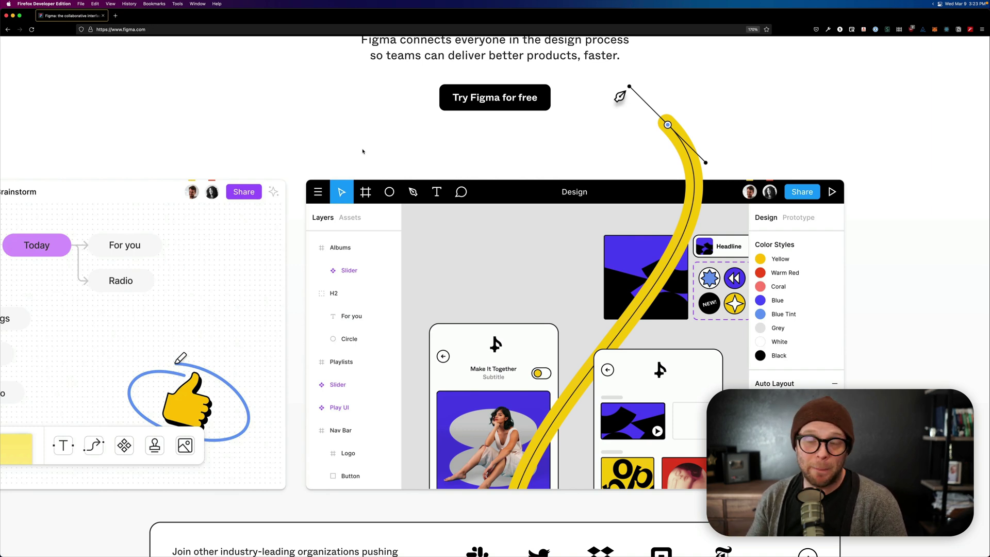
- Scroll the homepage down and back up, then select the word FigJam in the announcement banner
scroll(362, 151, "down", 5)
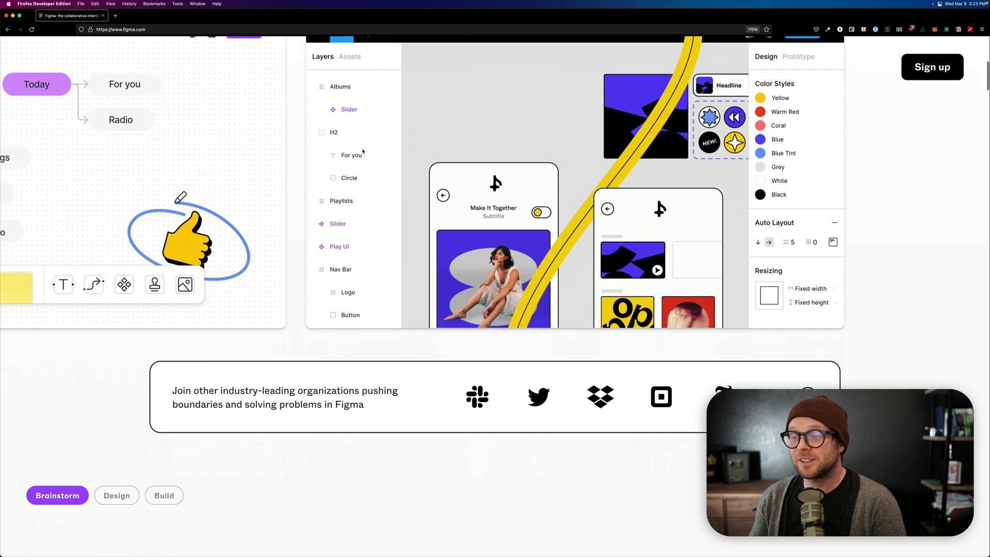
scroll(363, 151, "down", 5)
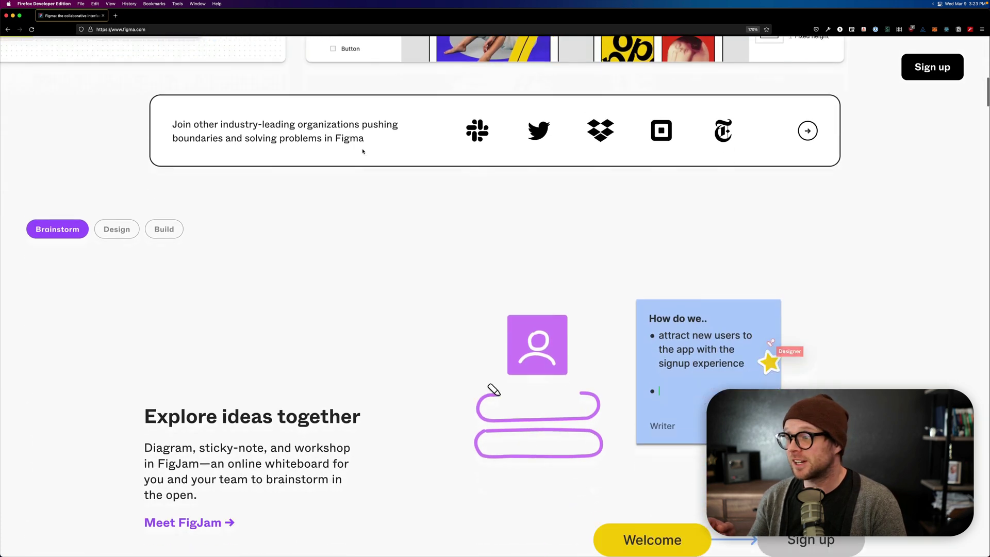
scroll(362, 151, "up", 6)
scroll(362, 151, "up", 10)
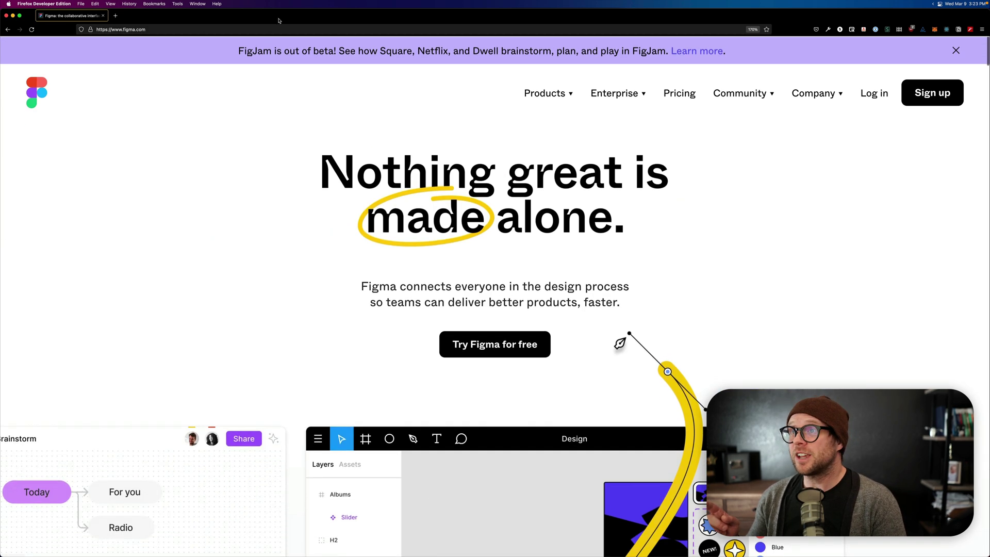
double_click(272, 54)
left_click_drag(273, 54, 275, 54)
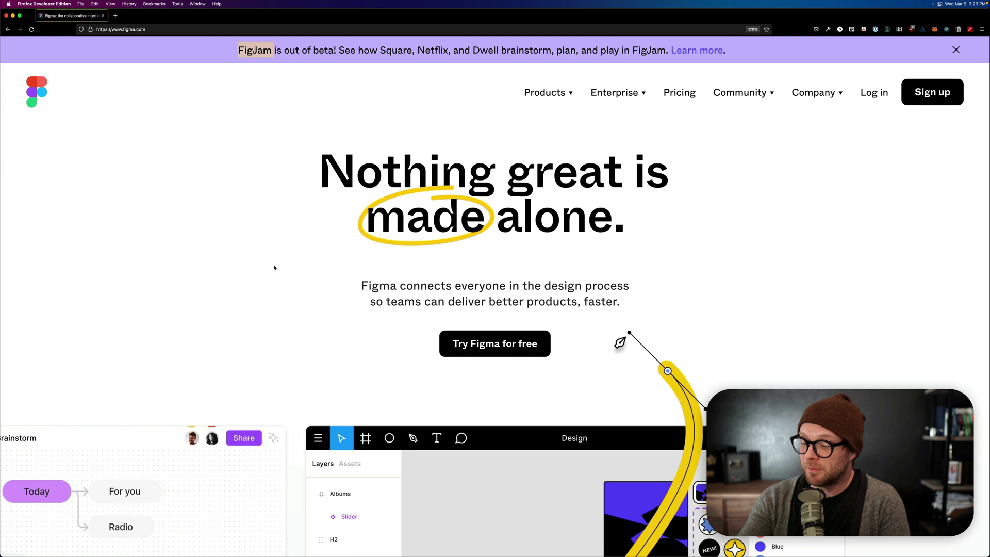
- Scroll past the FigJam section, highlighting 'ideas', to the 'Bring those ideas to life' Design section
scroll(274, 268, "down", 5)
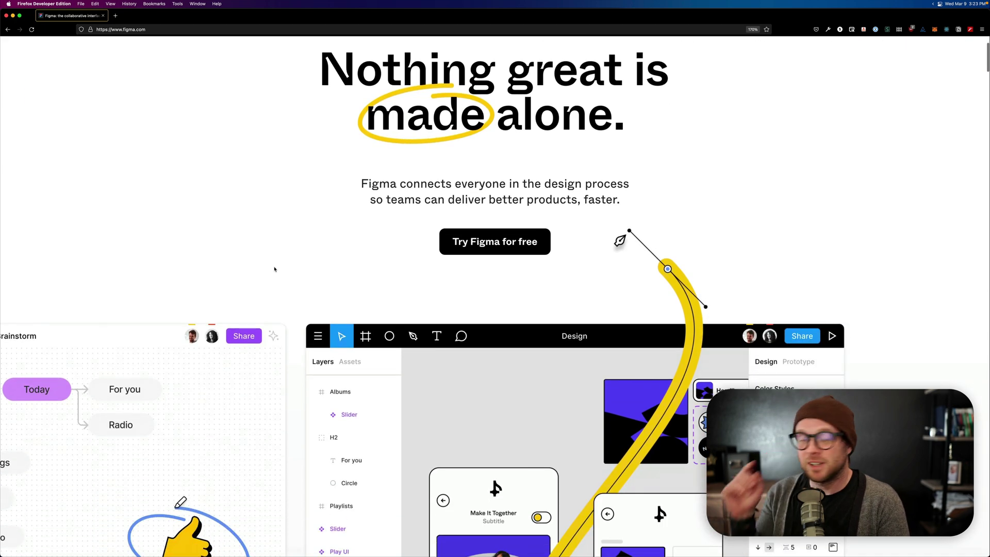
scroll(275, 278, "down", 15)
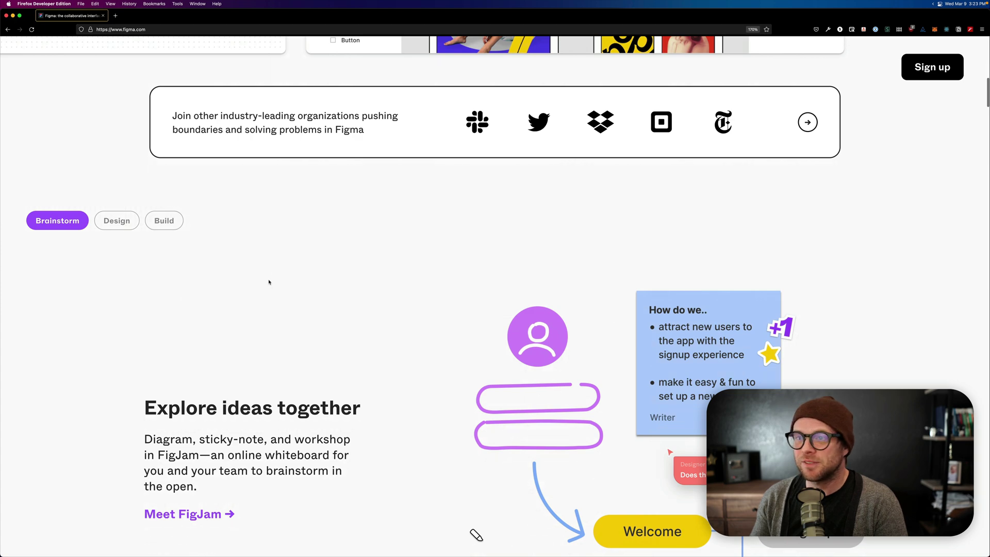
scroll(268, 282, "down", 5)
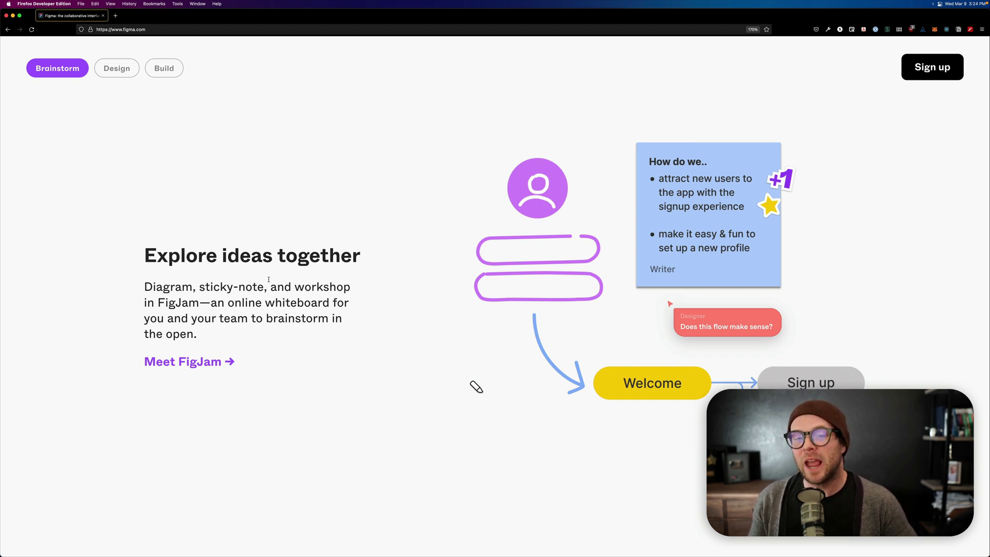
left_click_drag(263, 248, 230, 246)
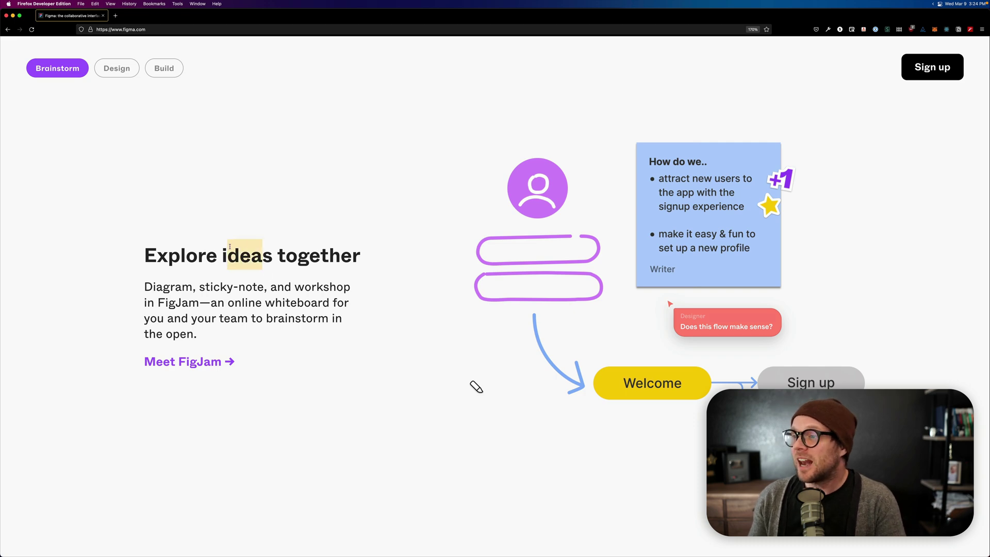
scroll(251, 287, "down", 5)
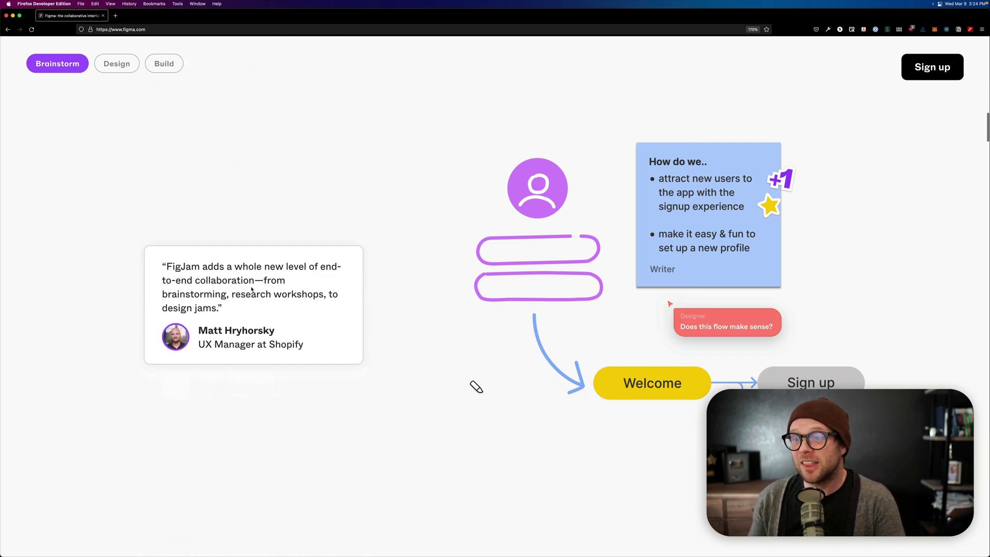
scroll(251, 287, "down", 5)
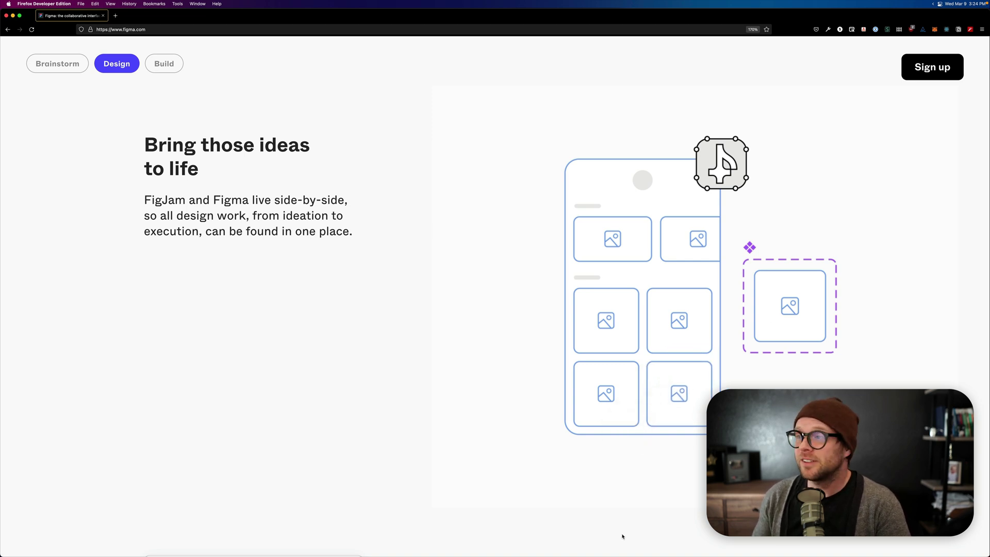
- Scroll through the Design section past 'Test and get buy-in' to 'Powerful design systems'
scroll(622, 536, "down", 5)
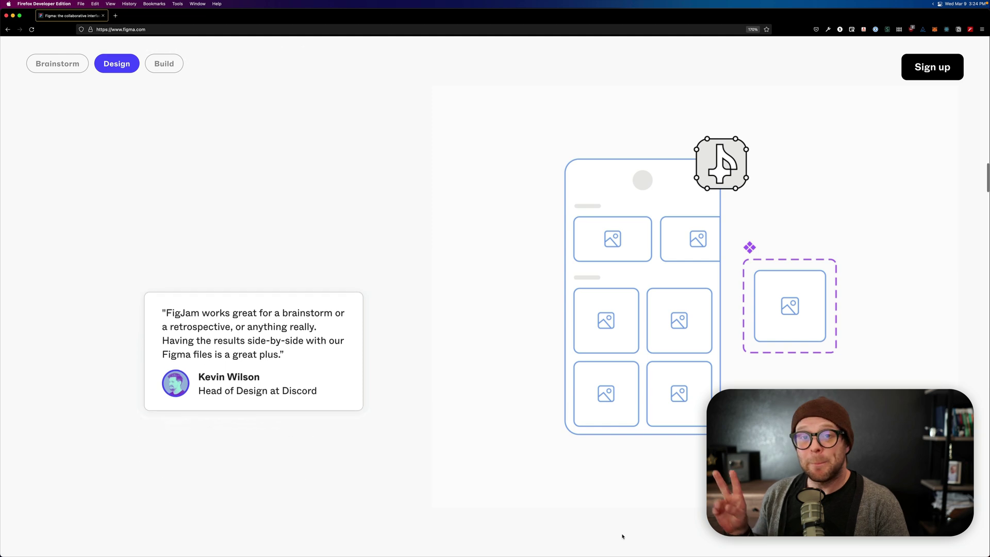
scroll(622, 536, "down", 2)
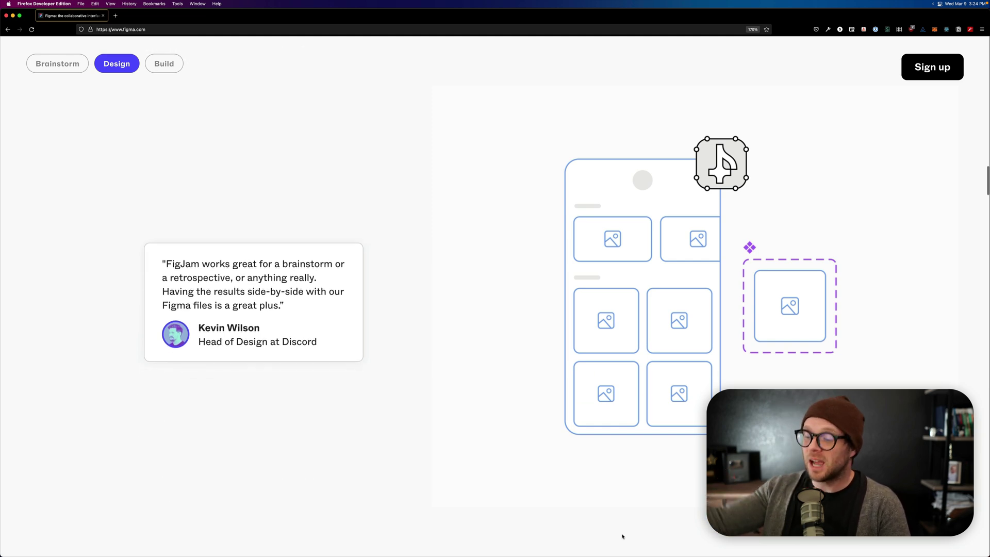
scroll(622, 537, "down", 3)
scroll(622, 536, "down", 5)
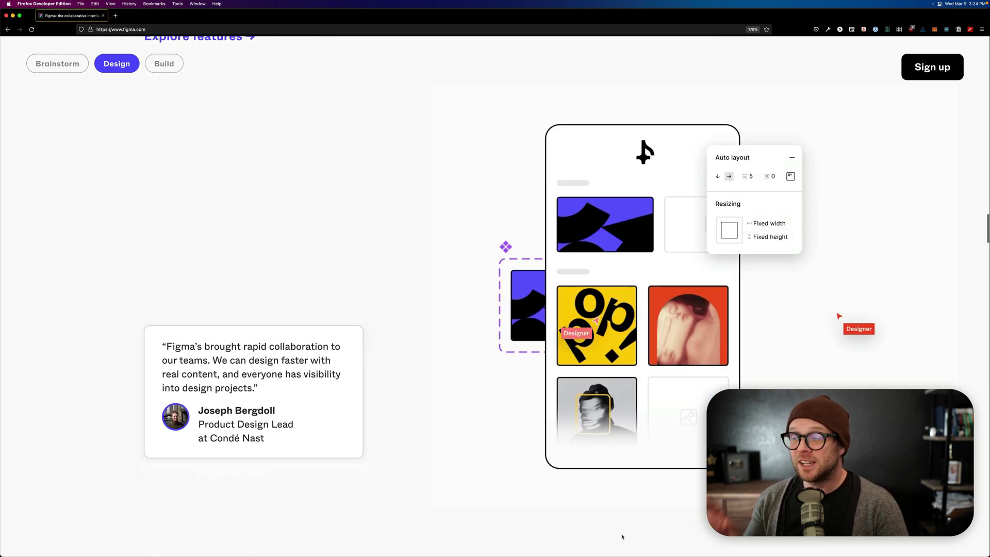
scroll(622, 536, "down", 1)
scroll(622, 536, "down", 6)
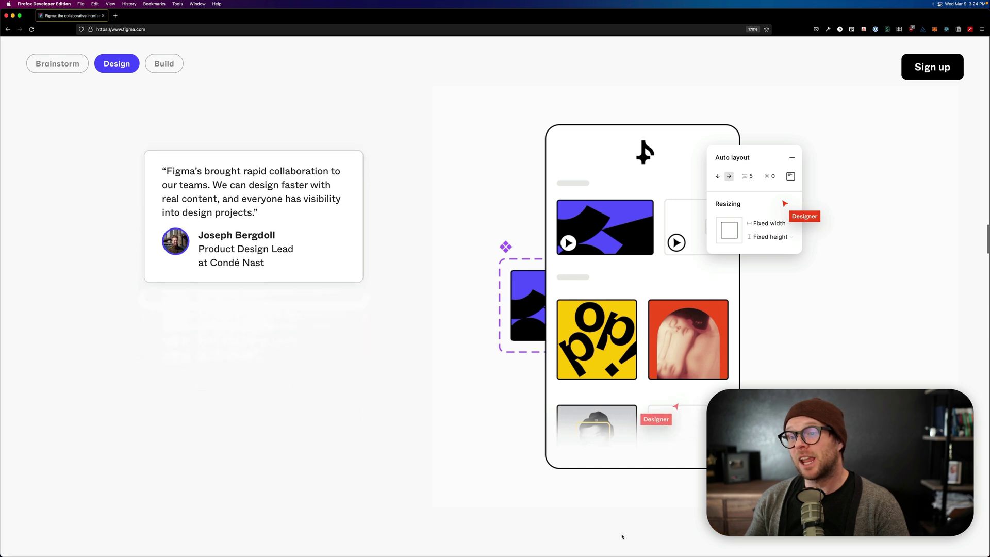
scroll(622, 536, "down", 1)
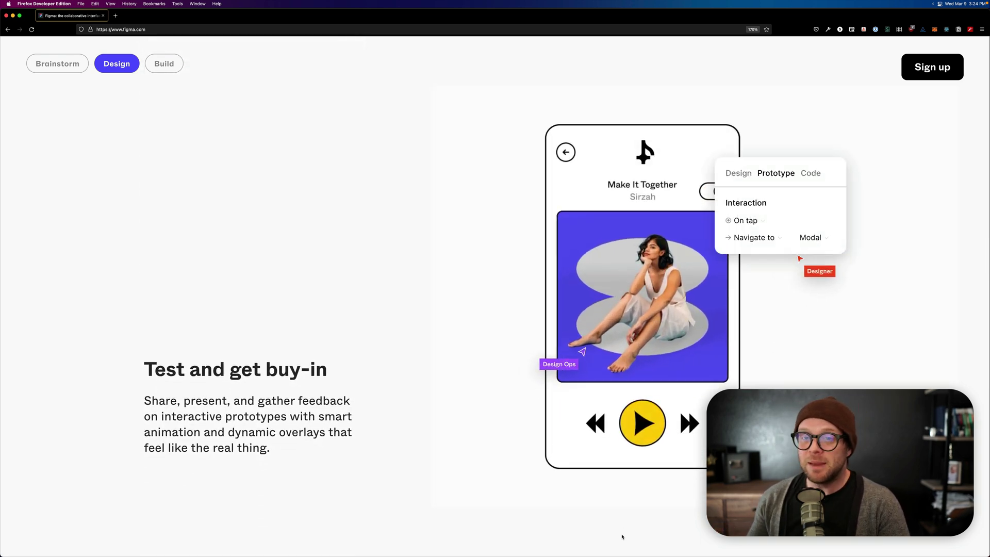
scroll(622, 536, "down", 1)
scroll(622, 537, "down", 1)
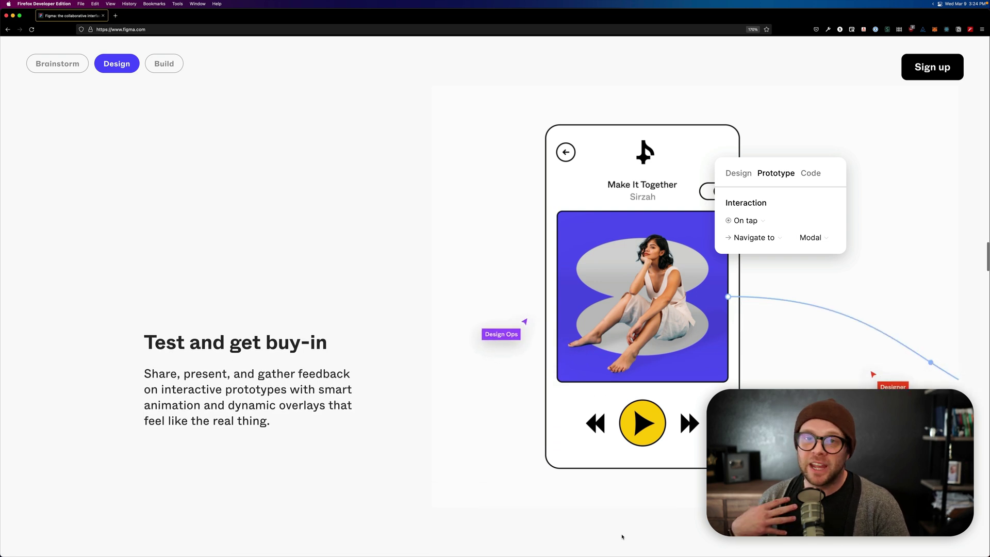
scroll(622, 536, "down", 5)
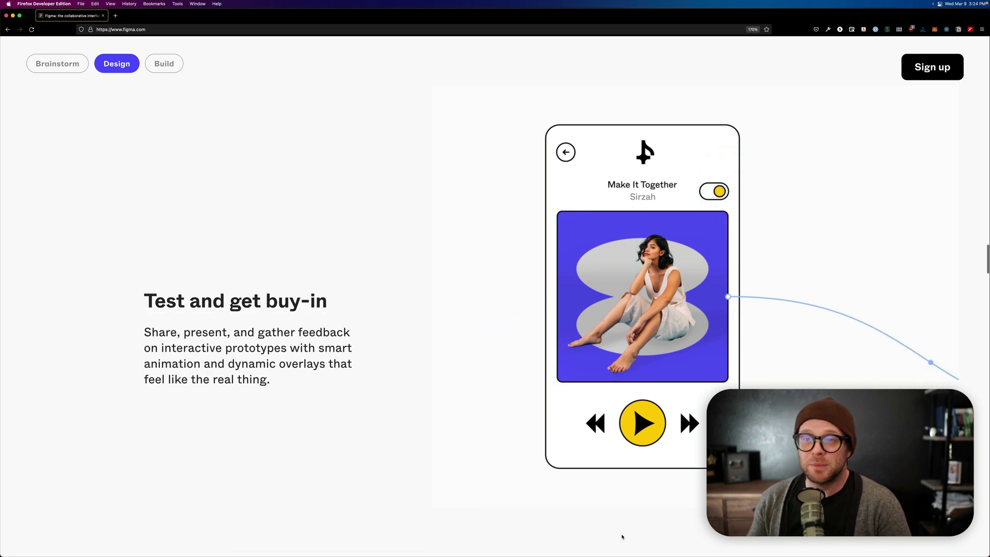
scroll(622, 536, "down", 5)
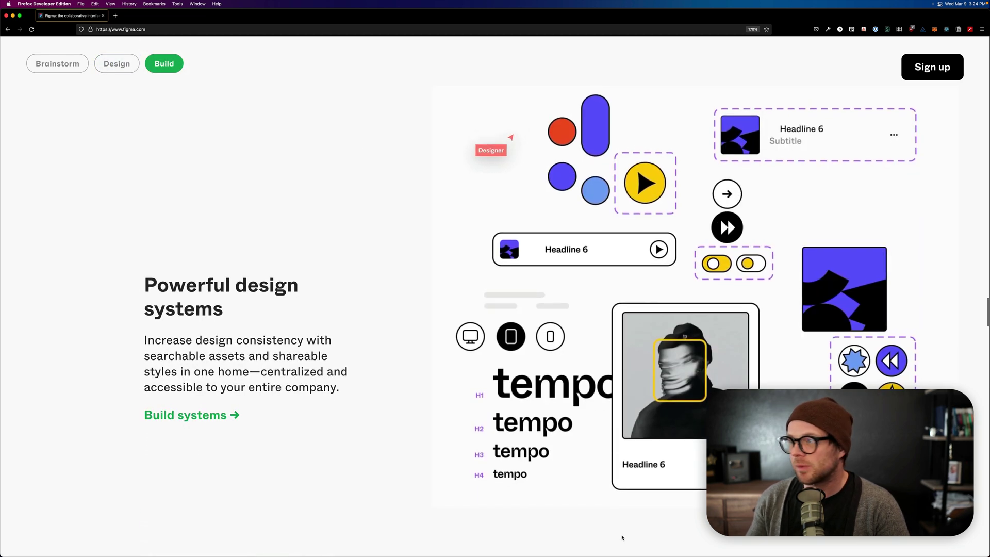
- Scroll through the Build, community and sign-up sections to the footer, then back to the top
scroll(622, 537, "down", 5)
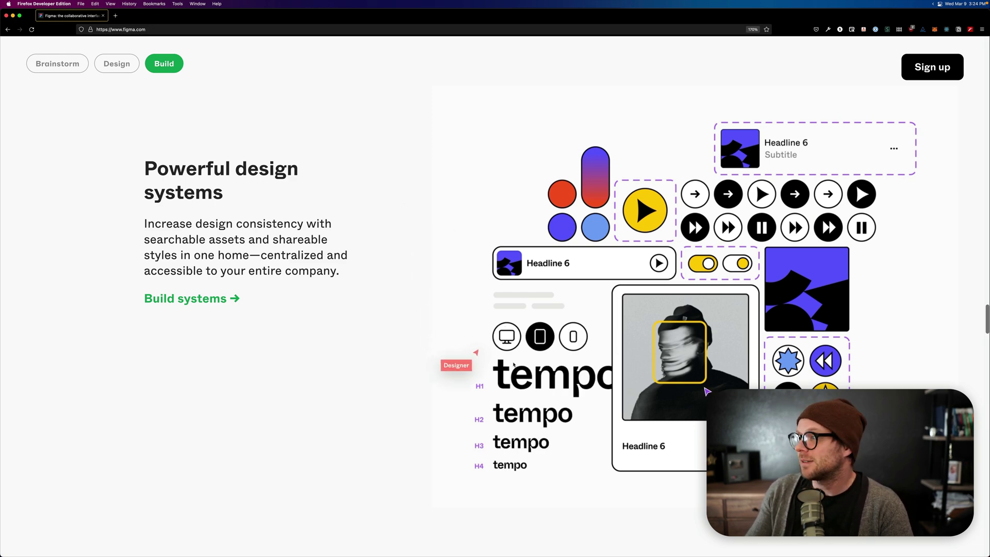
scroll(512, 364, "down", 5)
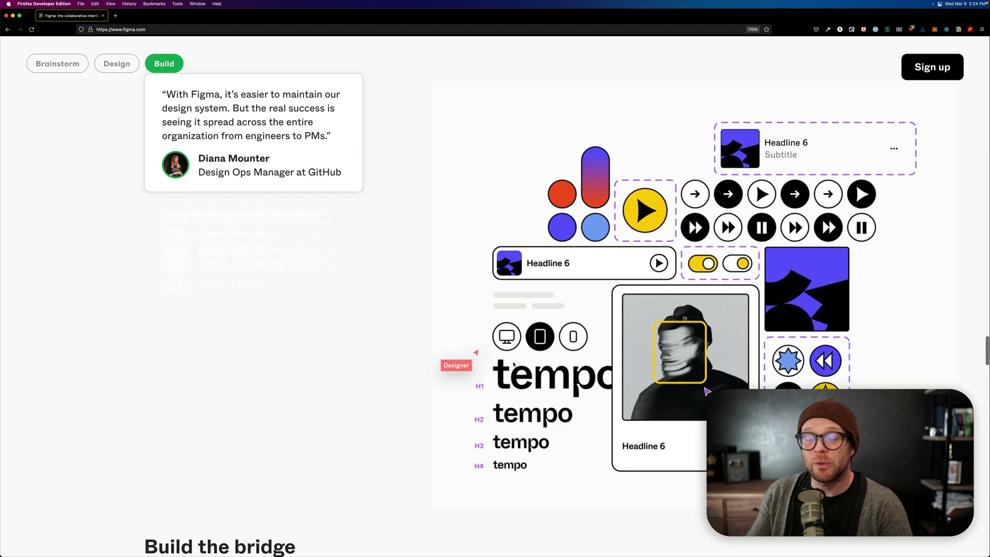
scroll(513, 364, "down", 10)
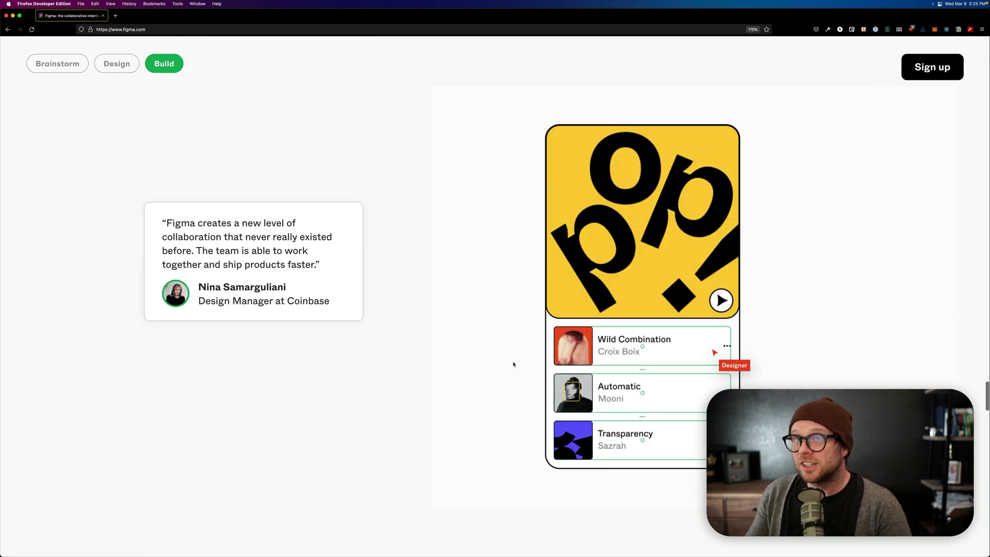
scroll(513, 364, "down", 15)
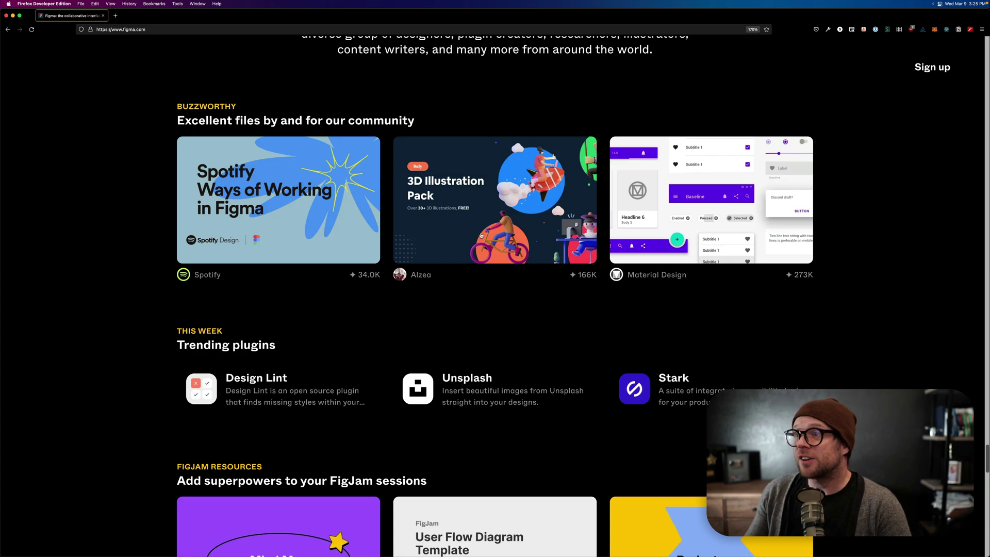
scroll(481, 236, "down", 15)
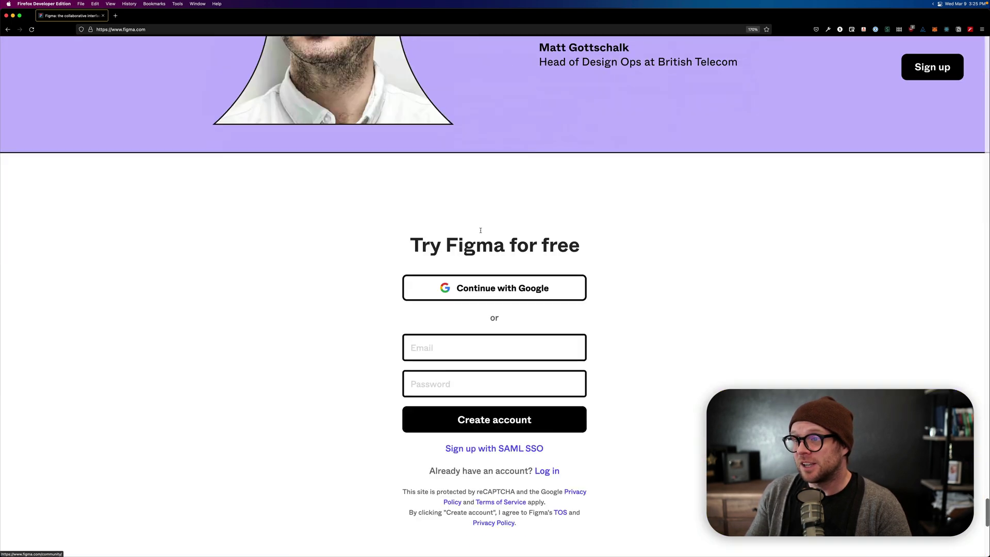
scroll(480, 231, "down", 6)
scroll(481, 232, "up", 4)
scroll(481, 228, "down", 8)
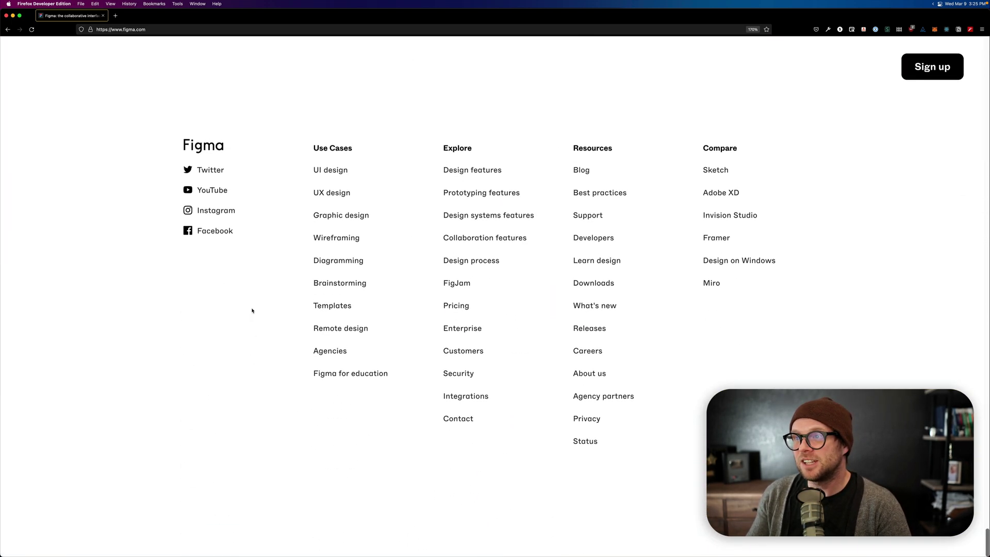
scroll(287, 387, "up", 1)
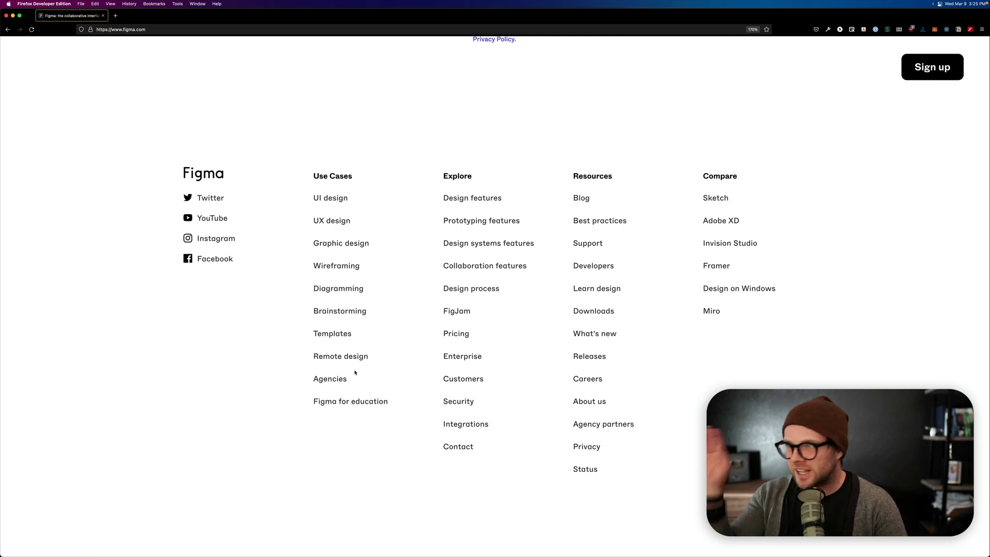
scroll(431, 241, "up", 20)
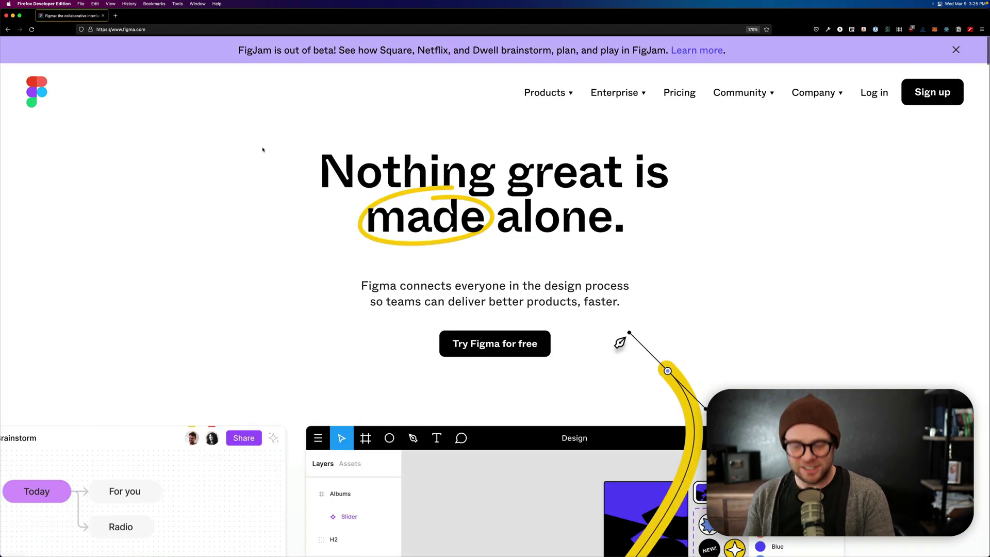
- Switch to the Figma desktop app and open Level Up Tutorials Website System from Recents
key("super+Tab")
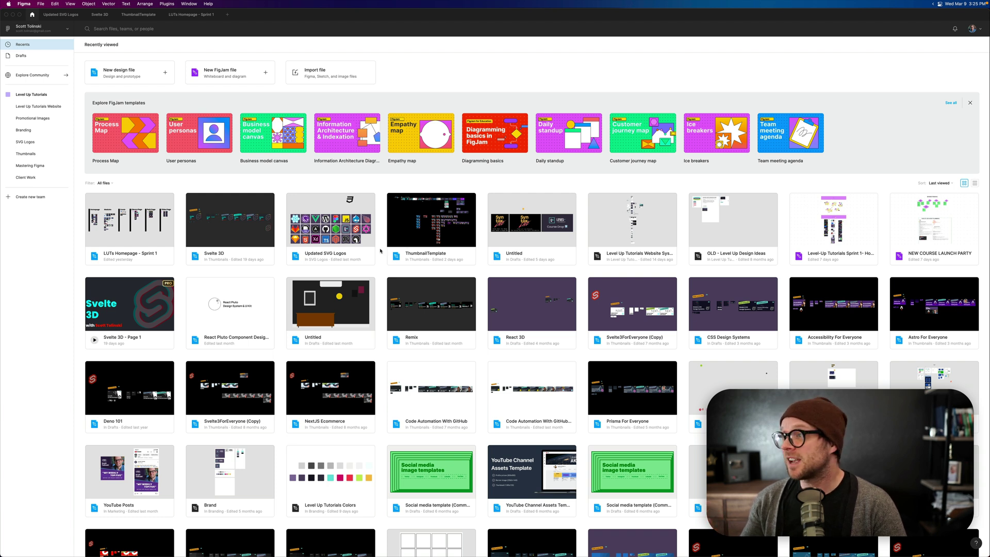
double_click(634, 240)
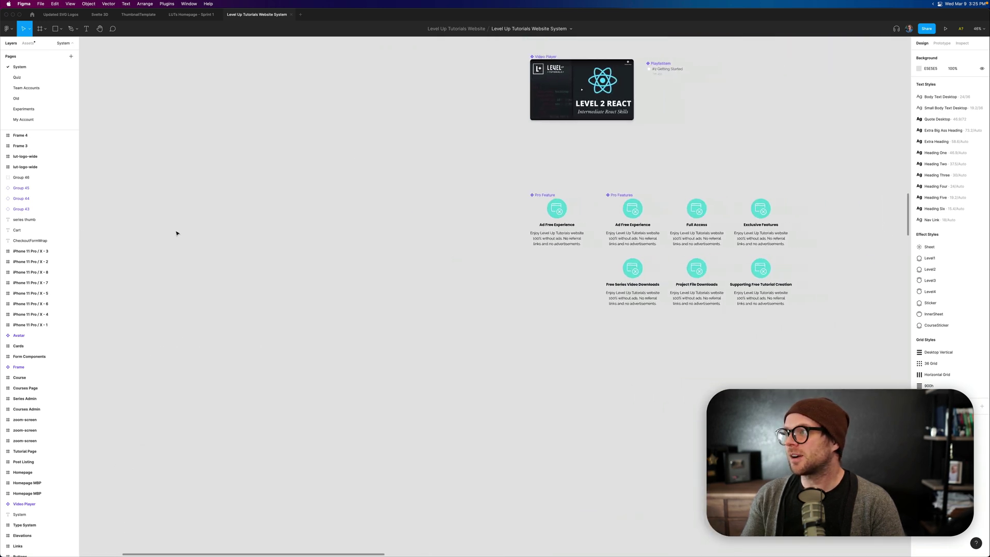
- Scroll the canvas up to the Components frames and select, then deselect, the Course Card component
scroll(176, 233, "right", 5)
scroll(177, 233, "up", 7)
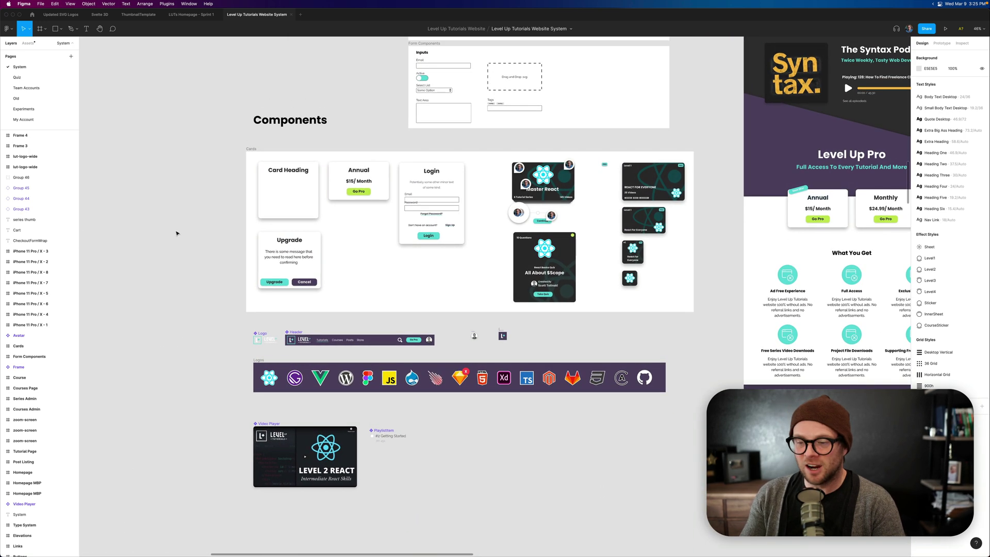
scroll(206, 212, "up", 5)
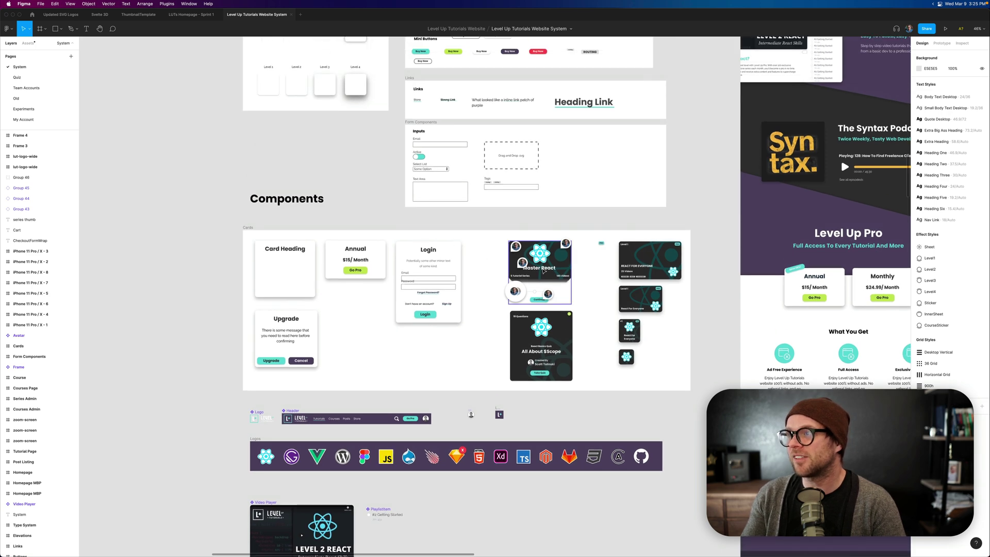
left_click(543, 271)
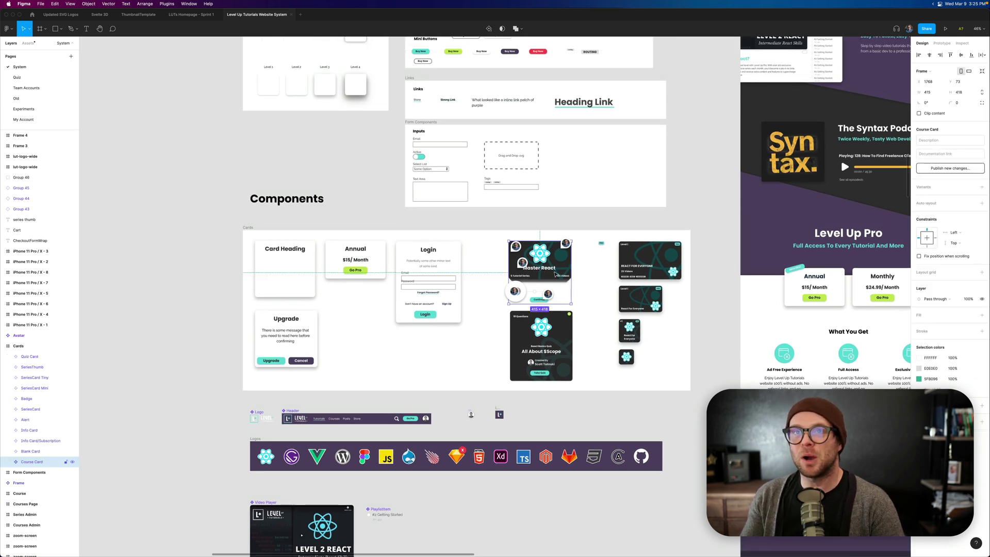
left_click(282, 166)
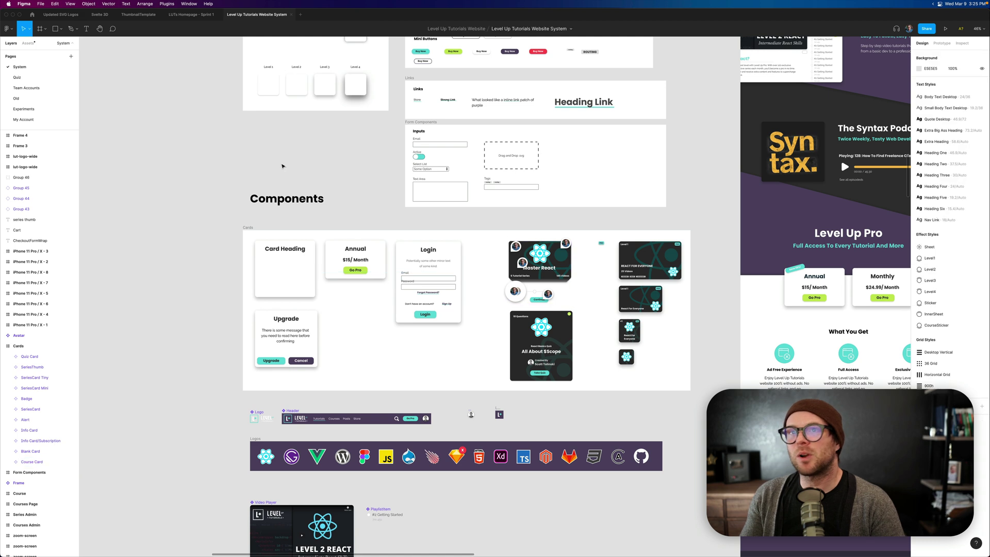
- In Assets, expand the System group, drop an Avatar instance on the canvas, then delete it
left_click(28, 43)
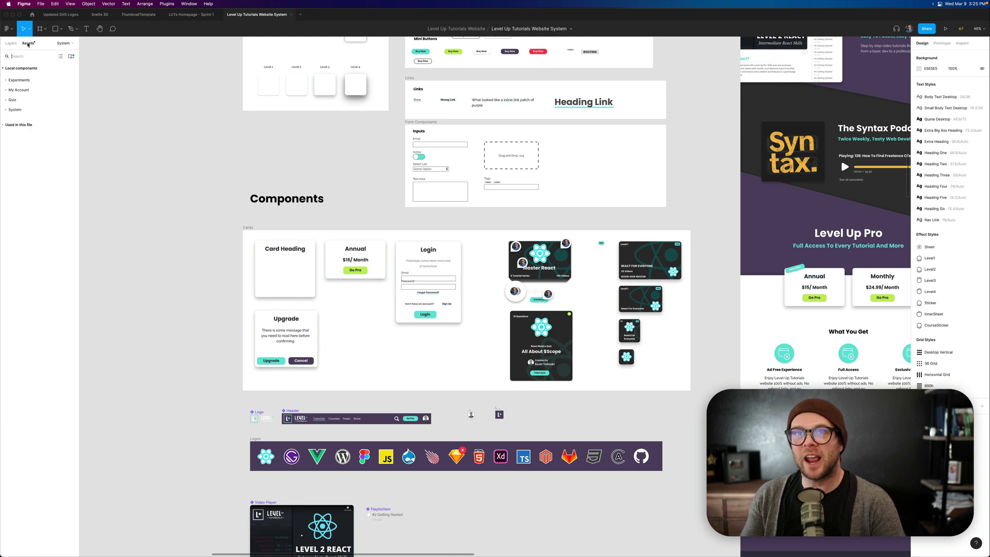
left_click(14, 110)
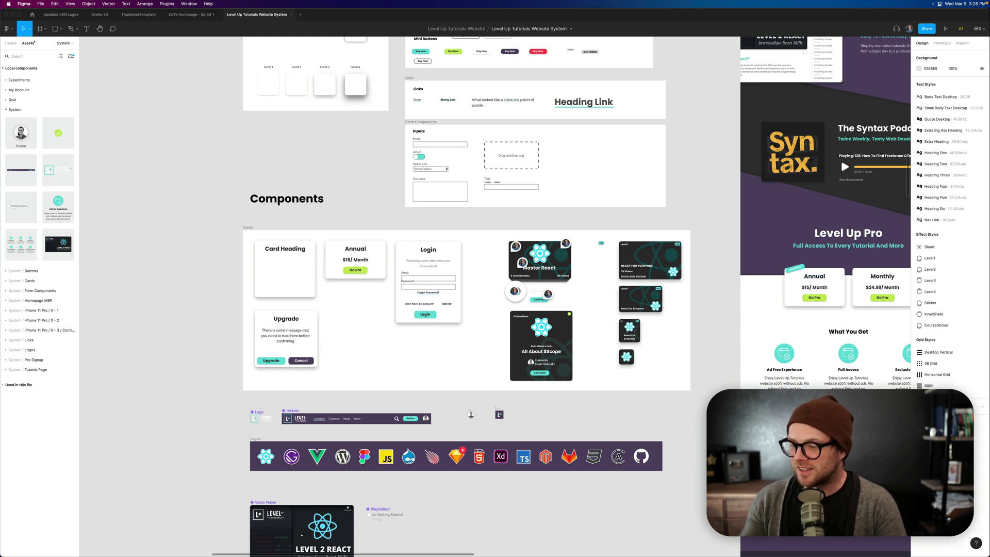
left_click_drag(21, 133, 191, 131)
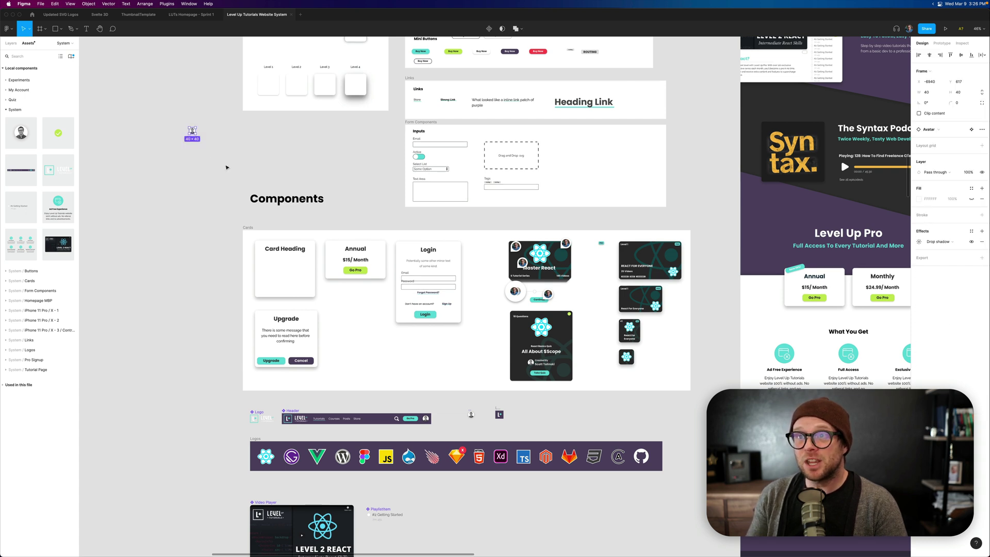
key("Delete")
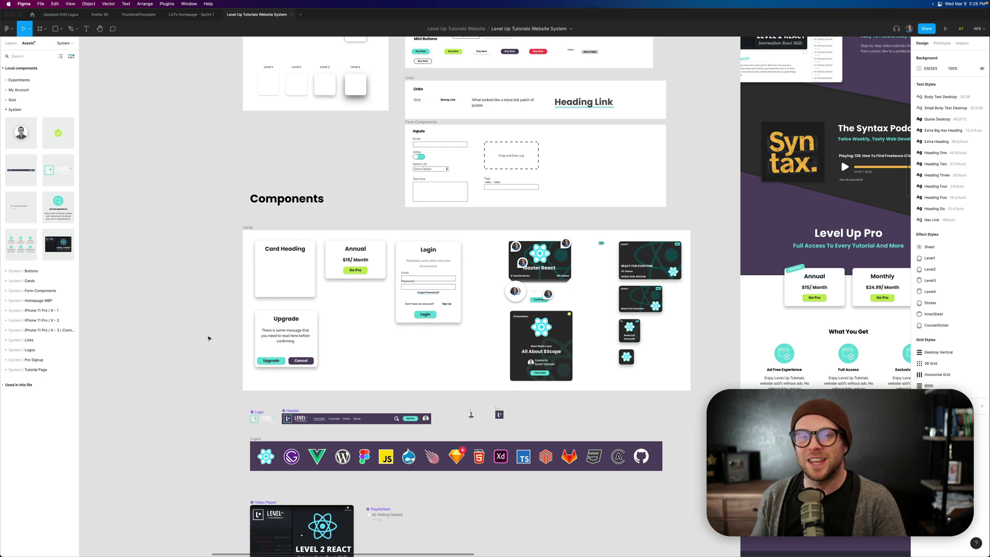
- Zoom out and pan across the System components and Current Pages mockups
scroll(479, 308, "right", 5)
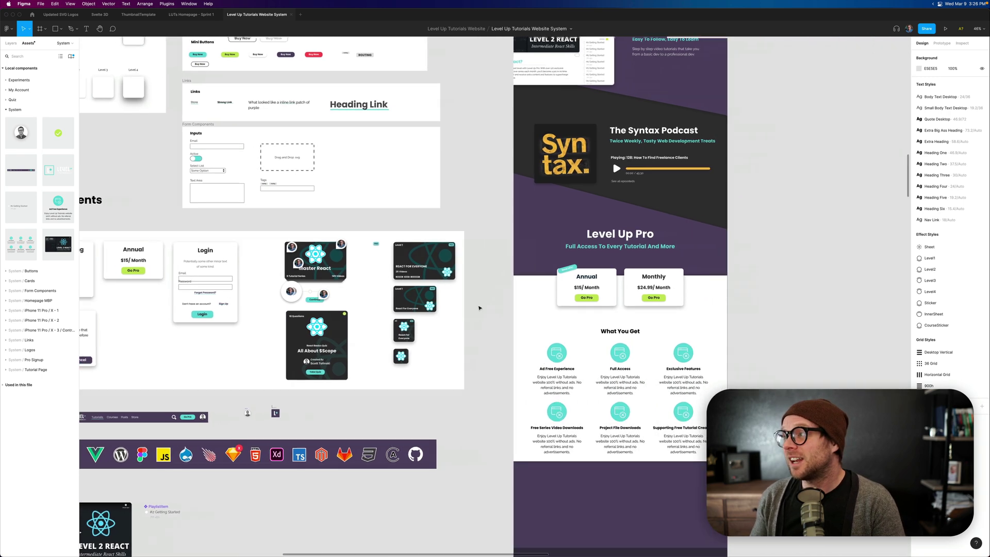
scroll(479, 308, "down", 5)
scroll(478, 307, "right", 3)
scroll(479, 307, "down", 2)
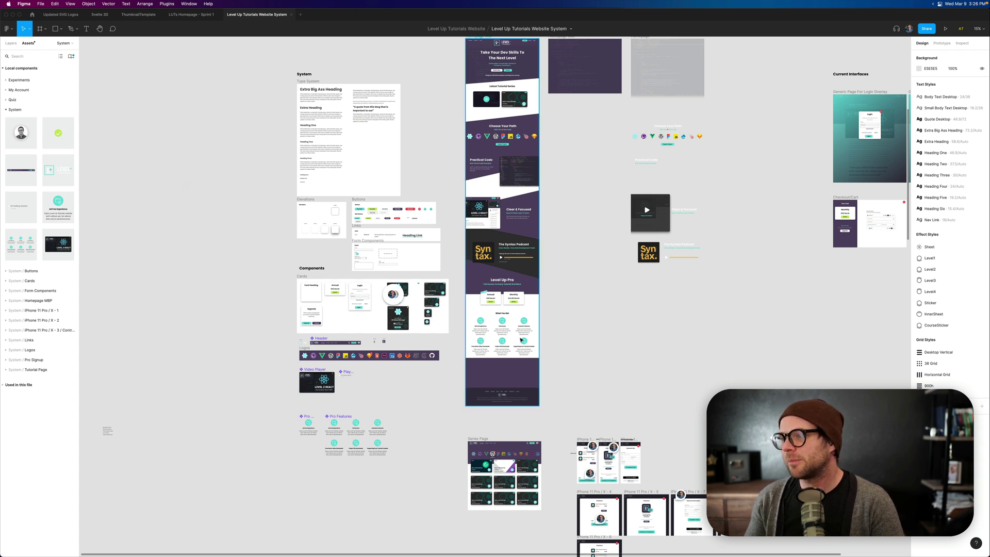
scroll(521, 339, "down", 1)
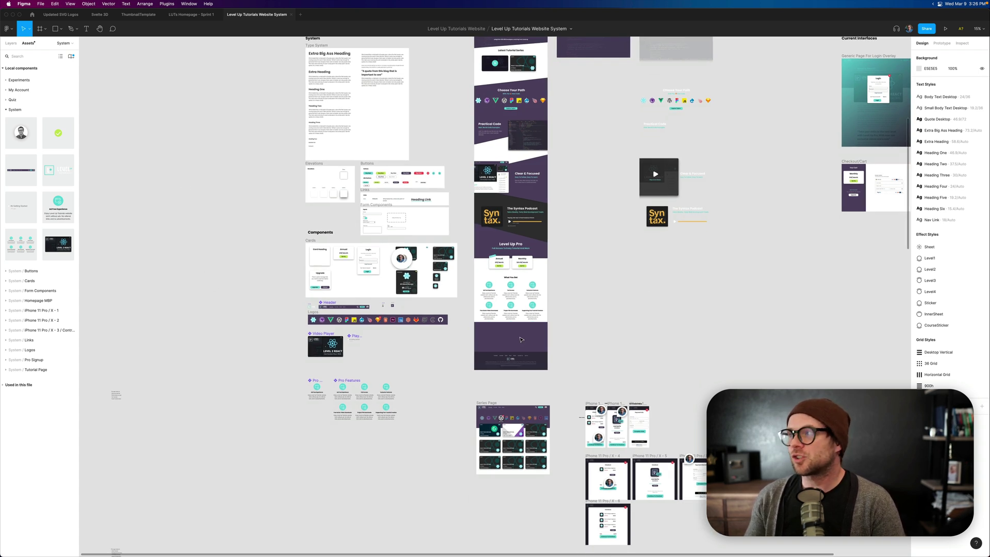
scroll(520, 339, "up", 2)
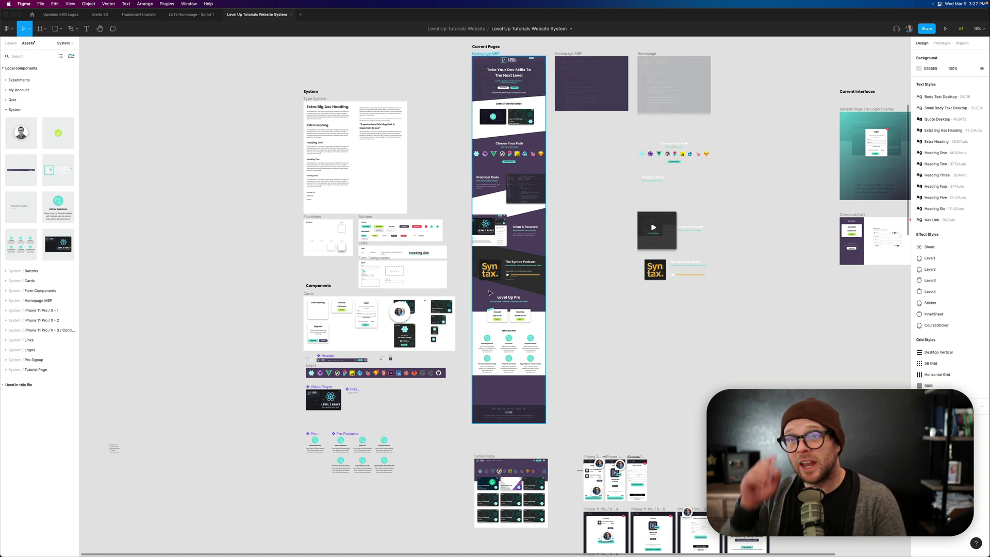
- Add a 1x PNG export setting to the Syntax podcast logo, then inspect the video-player group
left_click(655, 270)
left_click(949, 287)
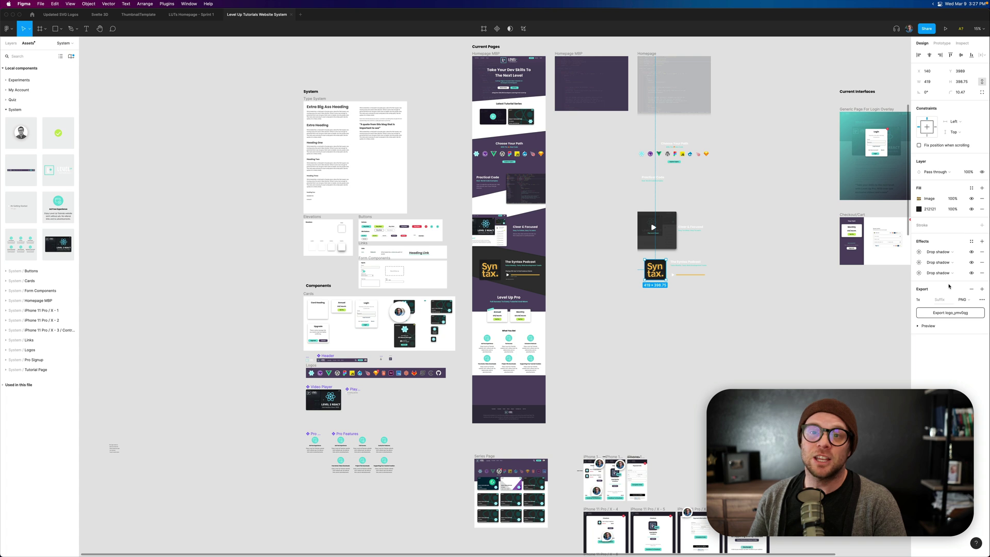
left_click(324, 271)
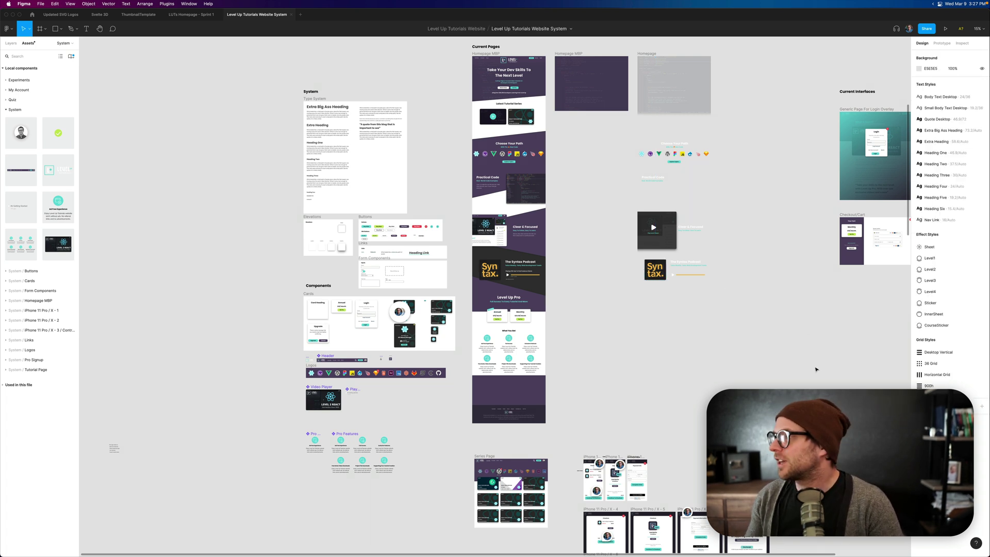
left_click(656, 242)
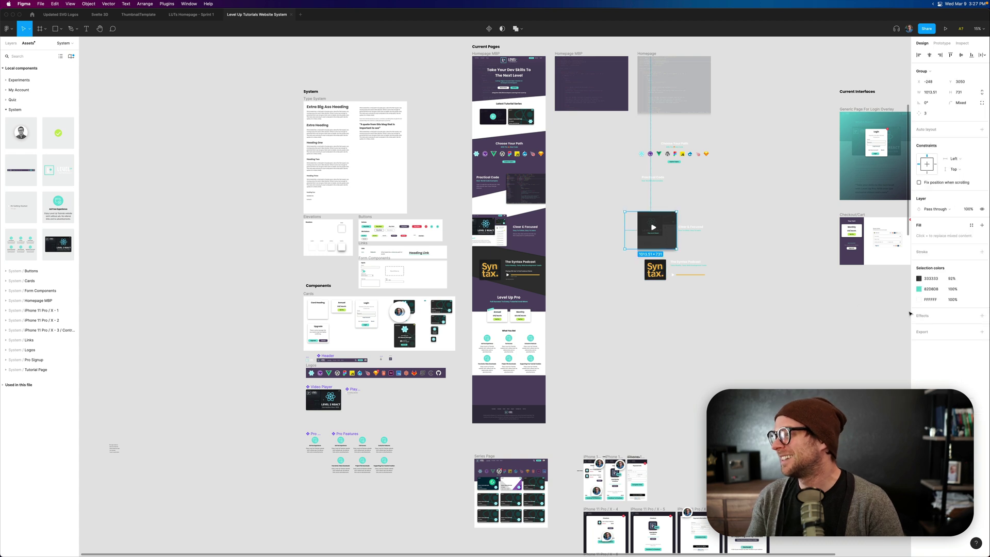
left_click(190, 347)
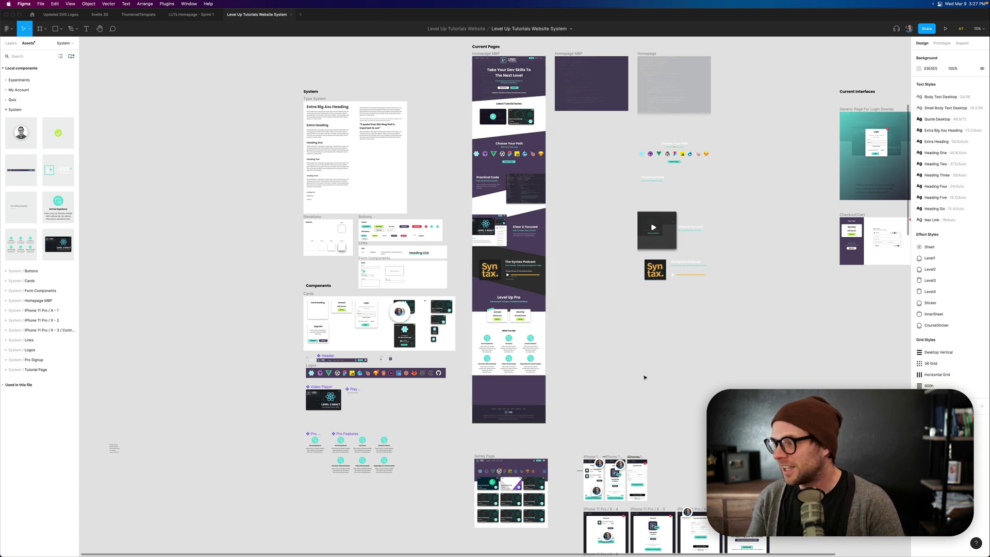
scroll(644, 377, "down", 5)
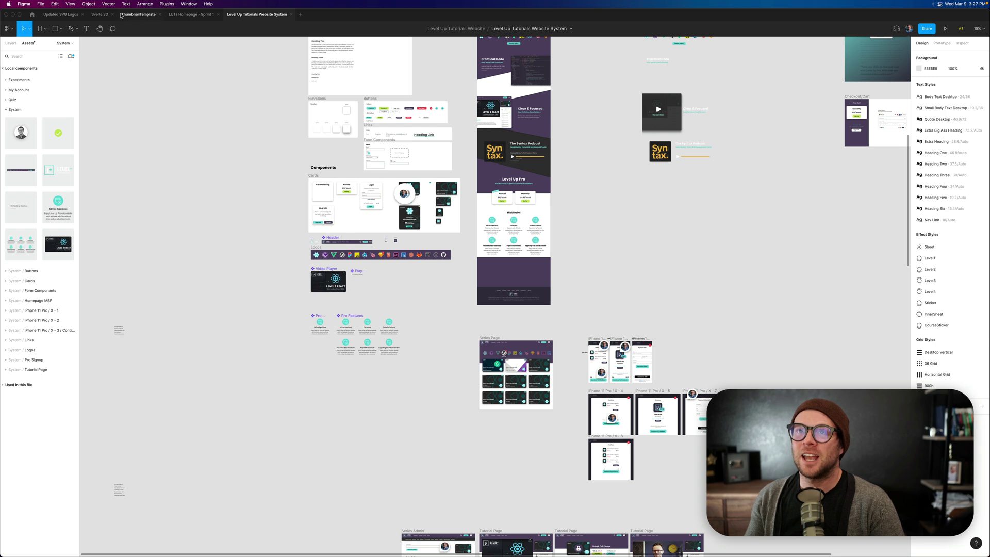
- Switch to the Svelte 3D file and zoom to fit the NodeAuth4k frame
left_click(121, 15)
left_click(100, 14)
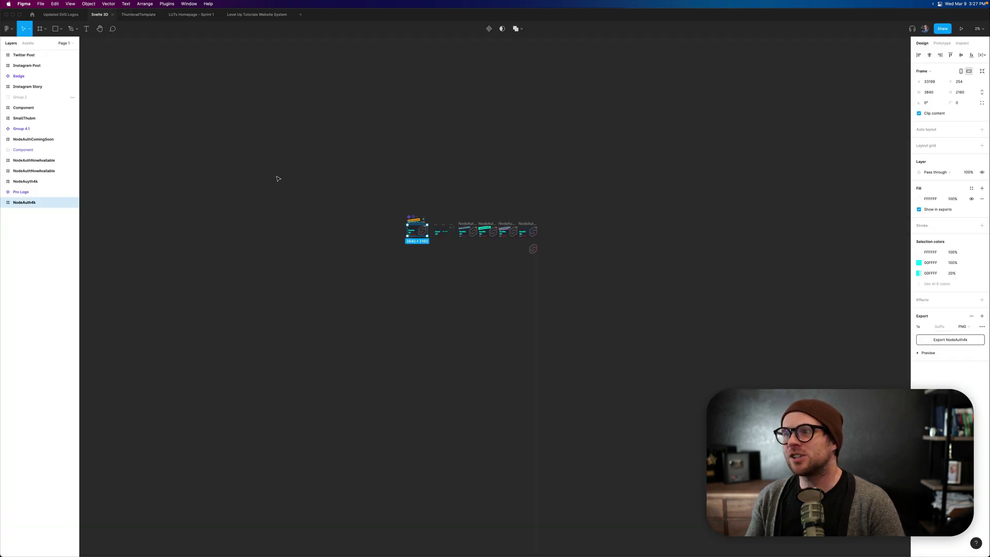
key("shift+1")
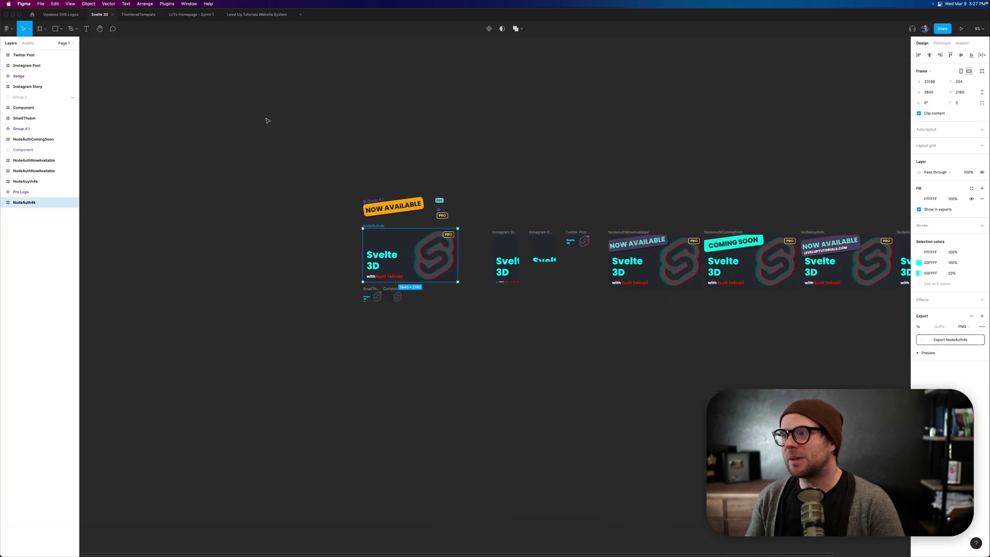
key("shift+2")
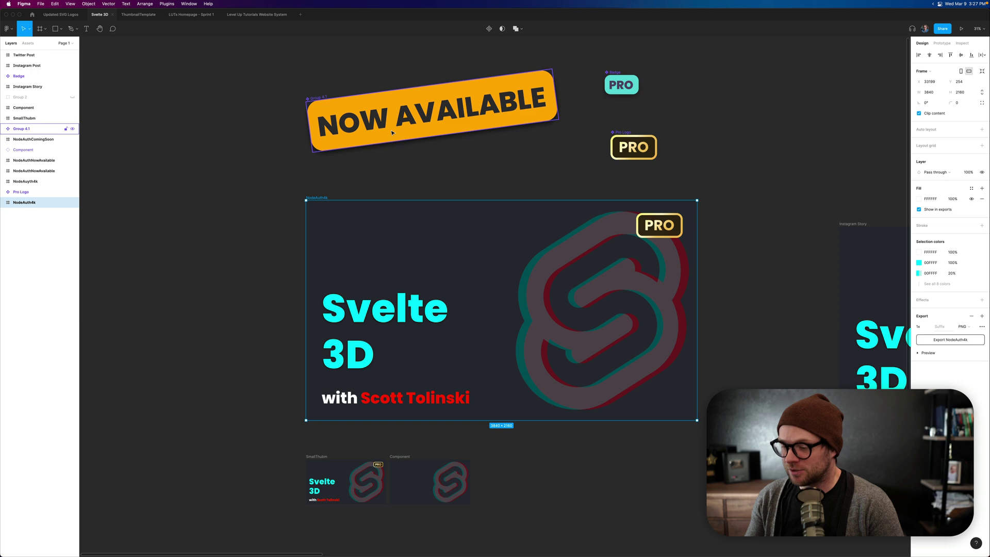
- Select the NodeAuth4k component and pan across the Now Available and Coming Soon thumbnails
left_click(400, 239)
scroll(402, 240, "right", 3)
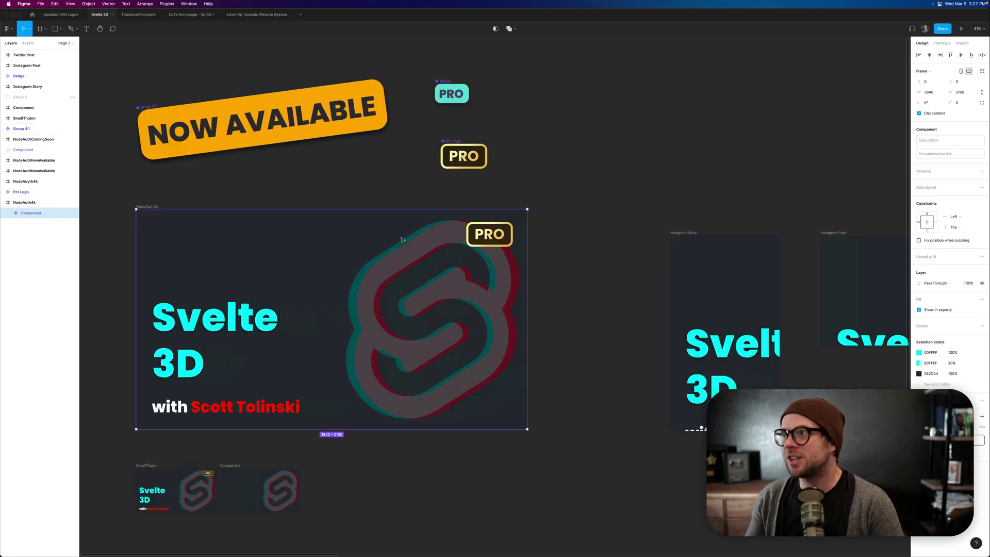
scroll(403, 240, "right", 10)
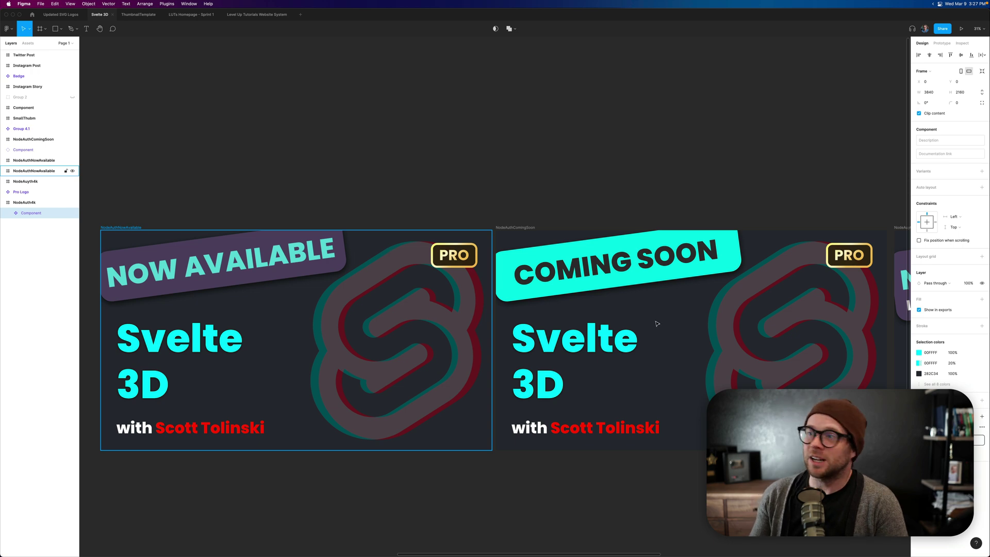
scroll(669, 340, "right", 12)
scroll(669, 339, "right", 3)
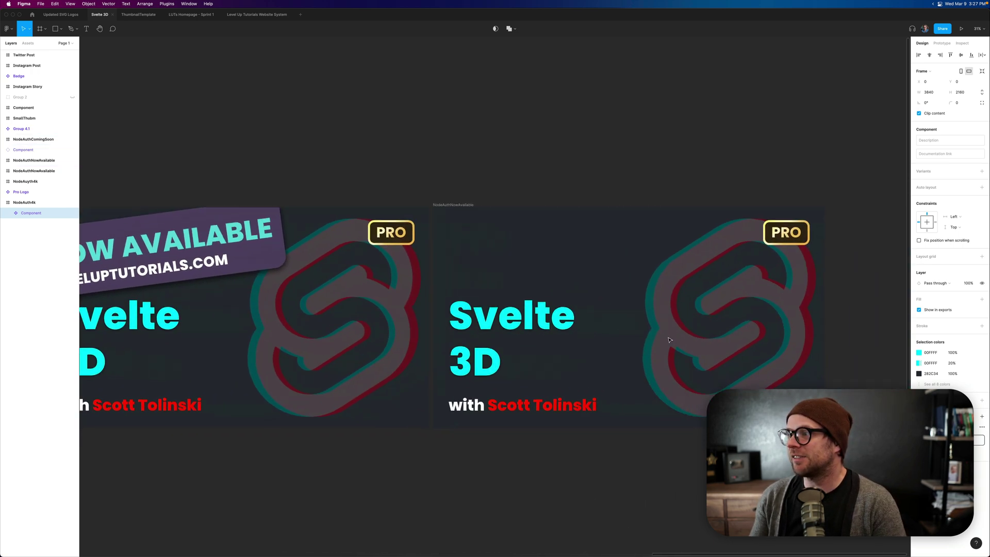
scroll(670, 340, "down", 5)
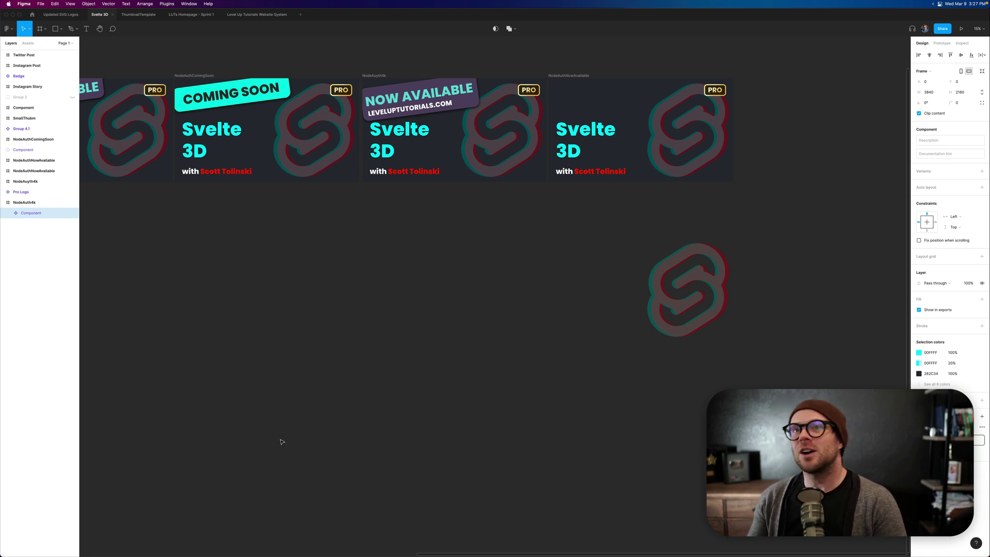
- Open the Updated SVG Logos file to view its logo grid, then return to Firefox on figma.com
left_click(60, 14)
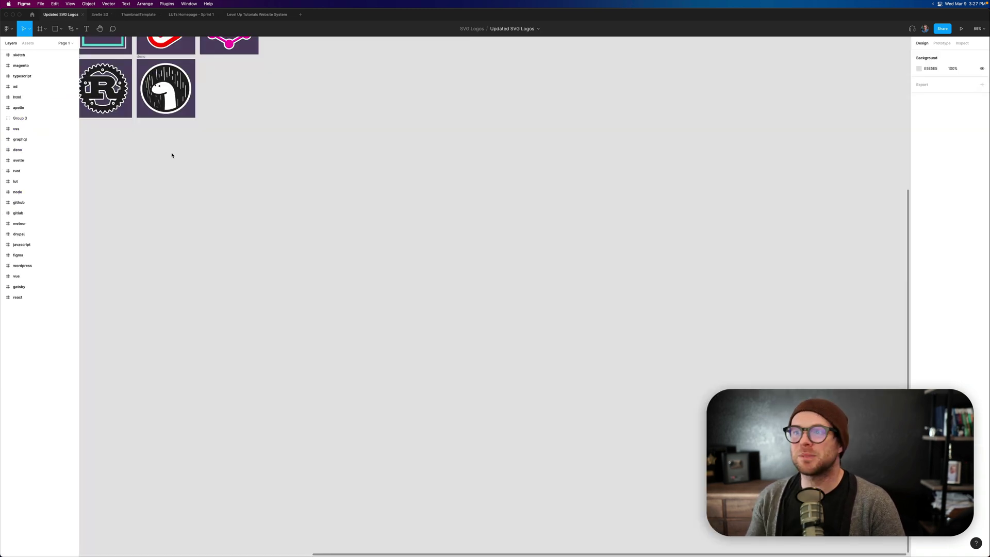
scroll(221, 221, "up", 3)
scroll(221, 221, "down", 6)
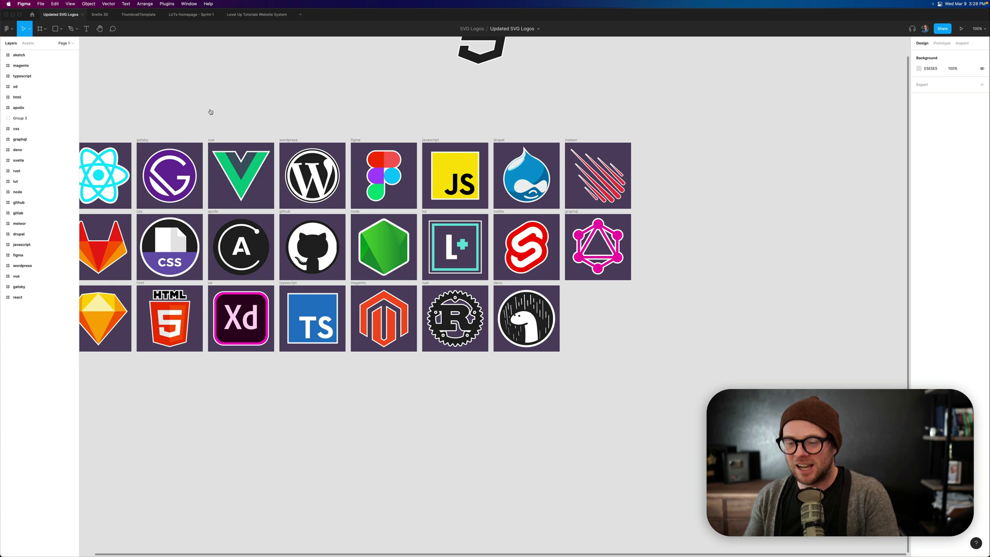
key("super+Tab")
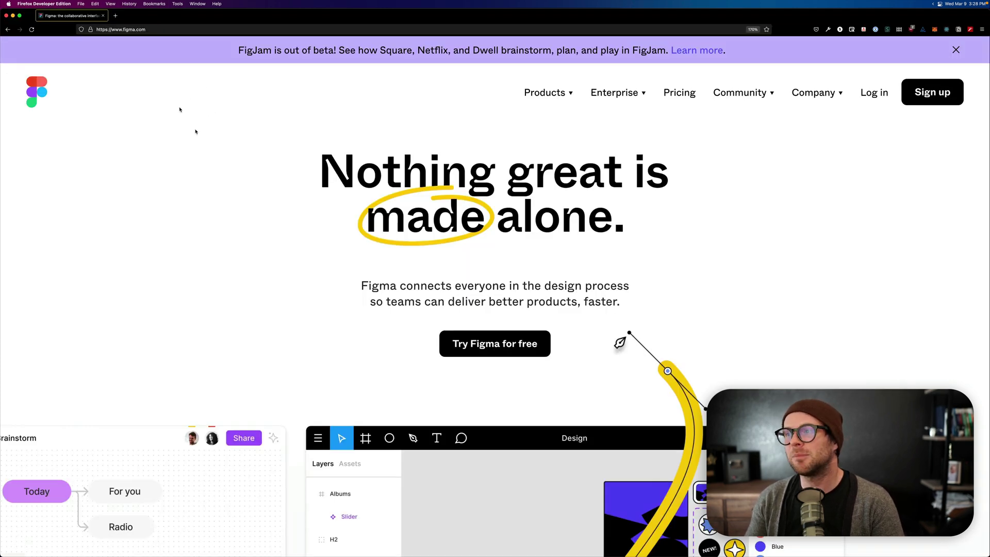
scroll(264, 198, "down", 7)
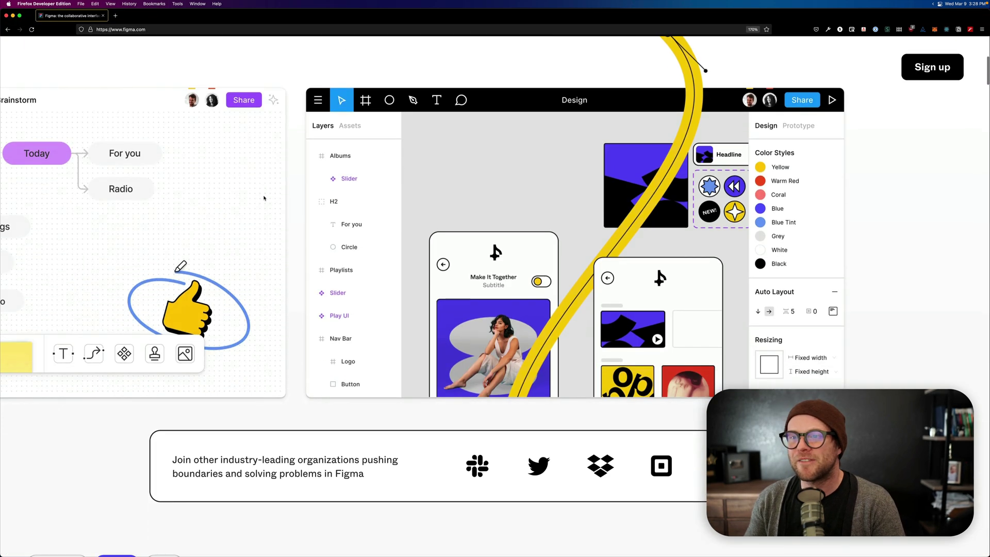
scroll(264, 198, "down", 1)
scroll(263, 198, "up", 2)
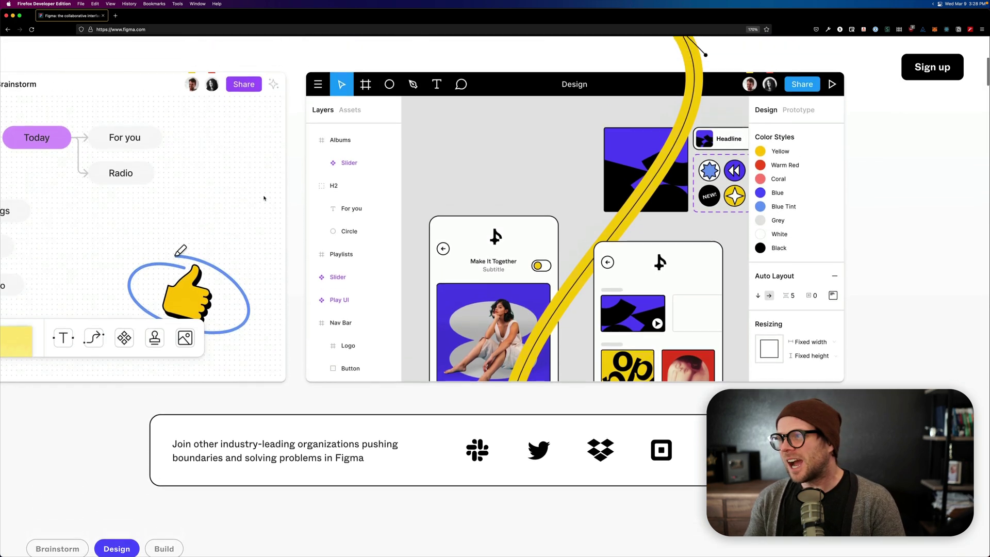